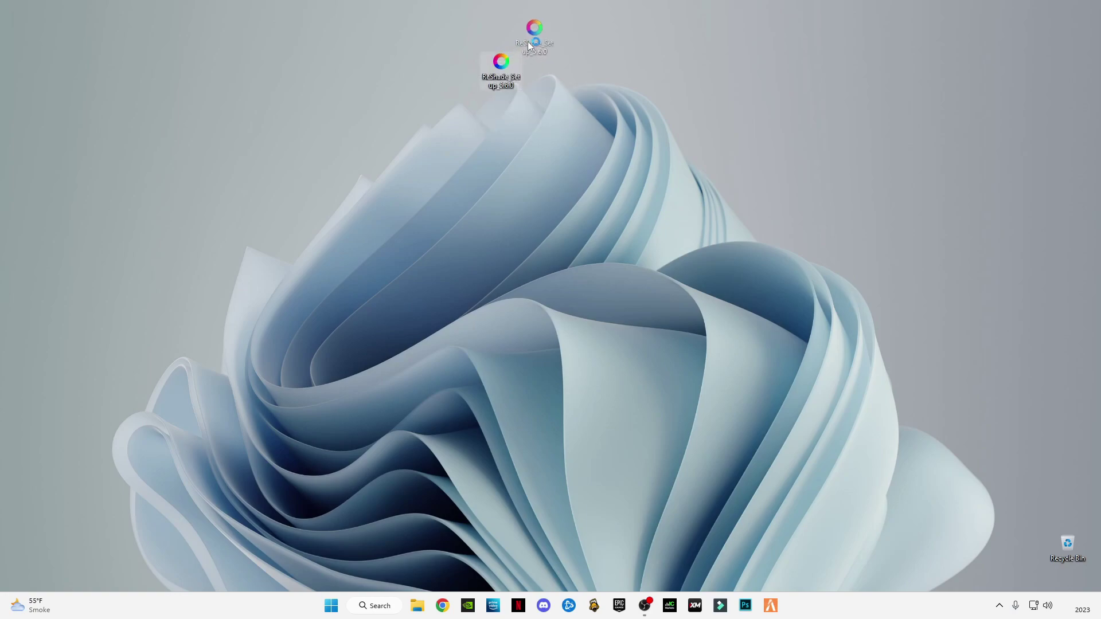
Run the ReShade Setup installer as administrator and approve the permission prompt.
left_click_drag(527, 42, 539, 26)
right_click(542, 22)
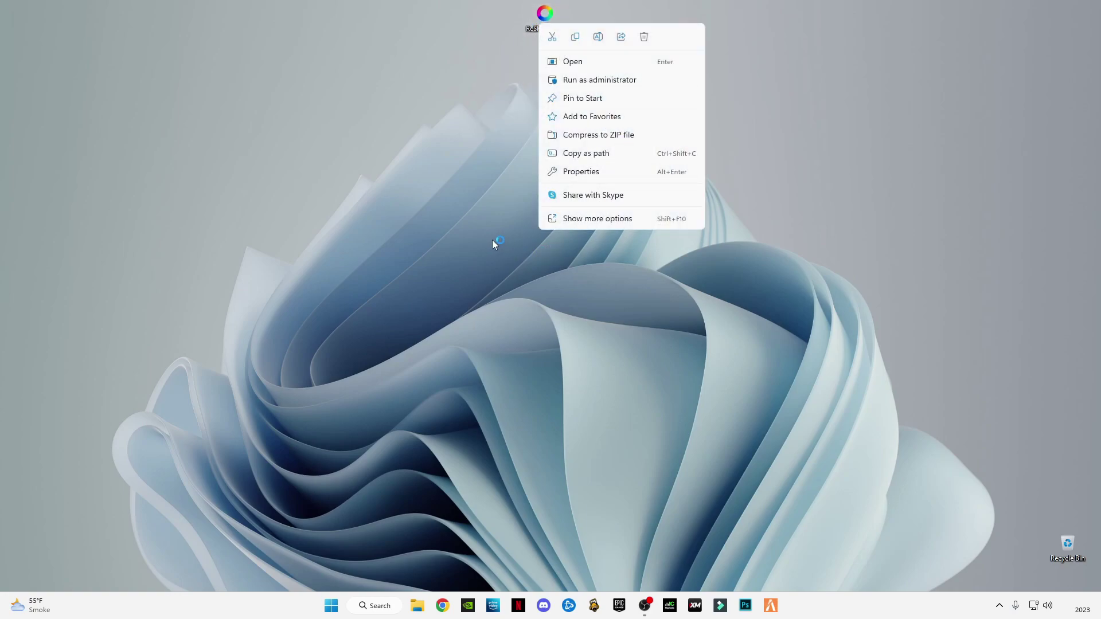
left_click(585, 84)
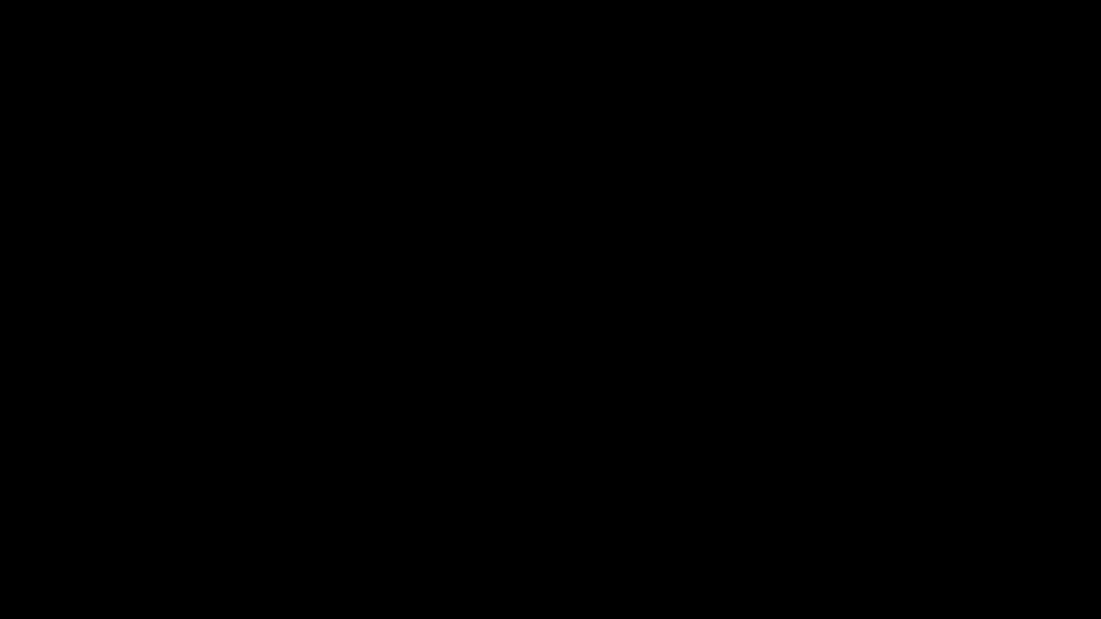
left_click(507, 403)
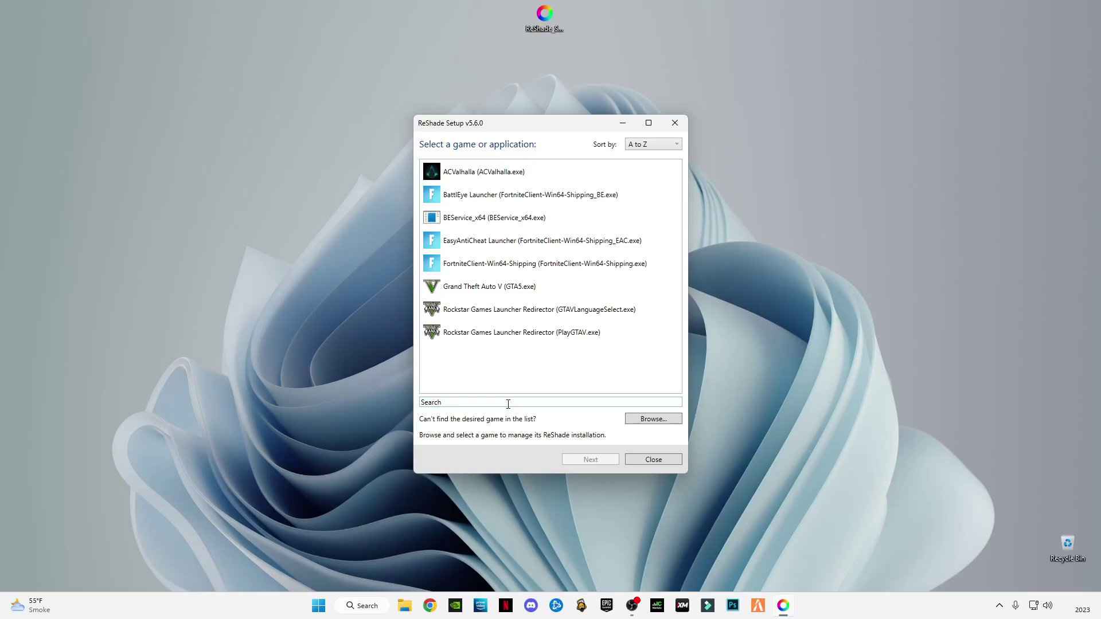
Choose D:\Games\GTAV\GTA5.exe as the game to install ReShade for.
left_click(637, 421)
left_click(473, 374)
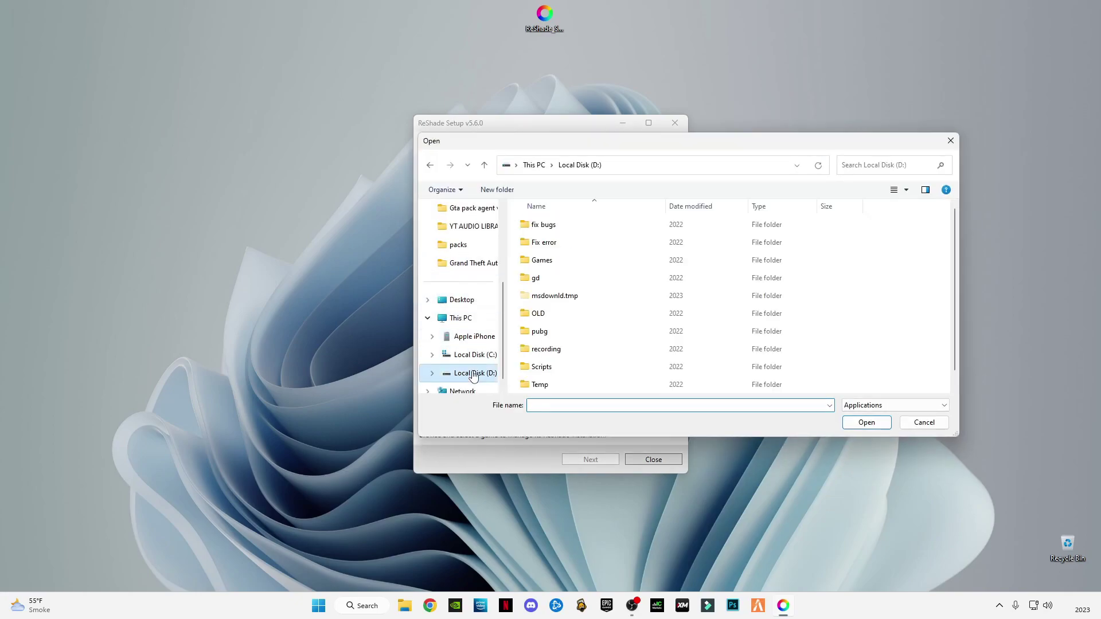
double_click(647, 154)
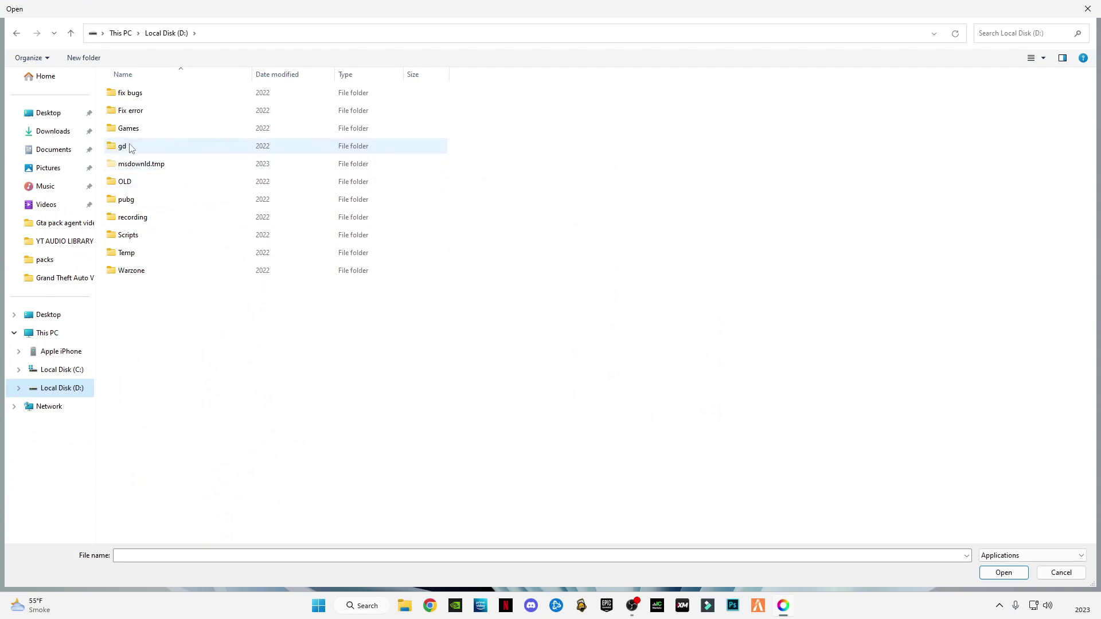
double_click(140, 129)
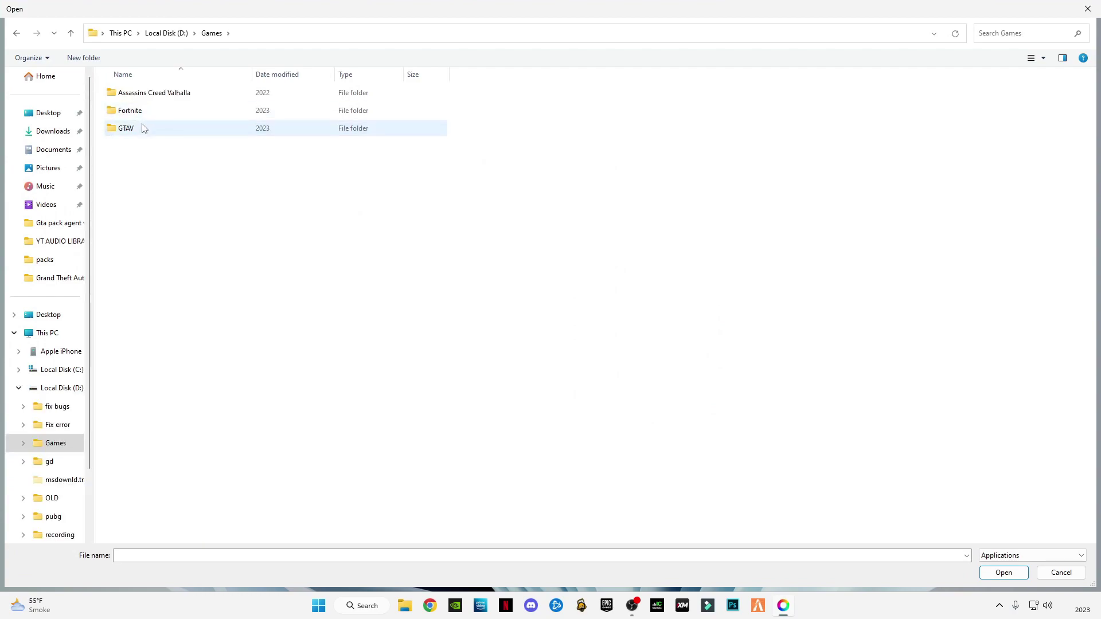
double_click(143, 129)
left_click(169, 205)
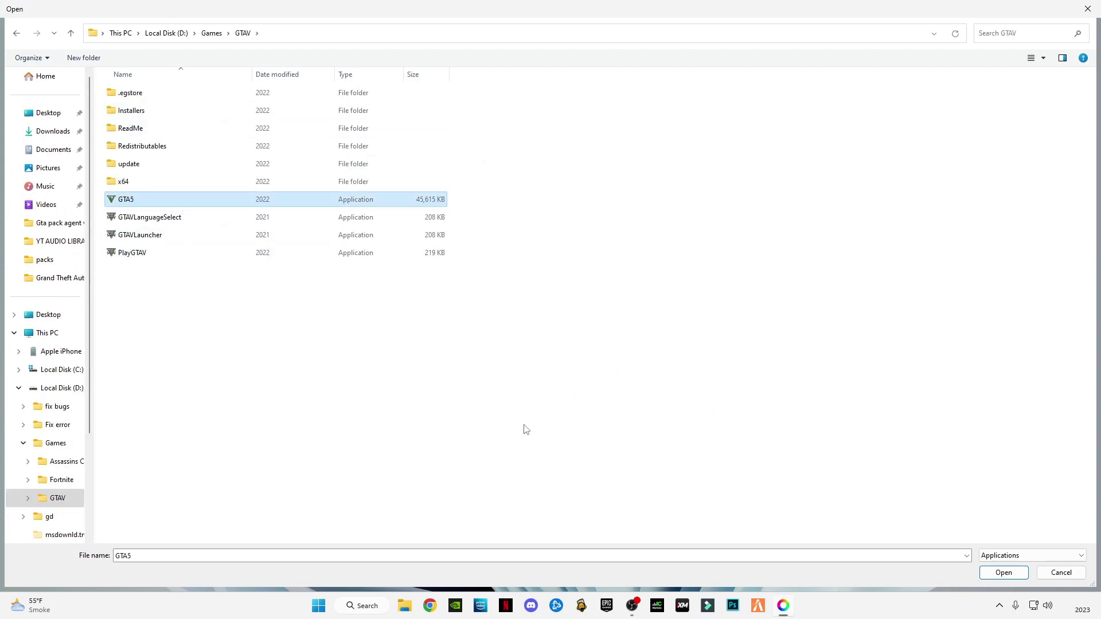
left_click(991, 574)
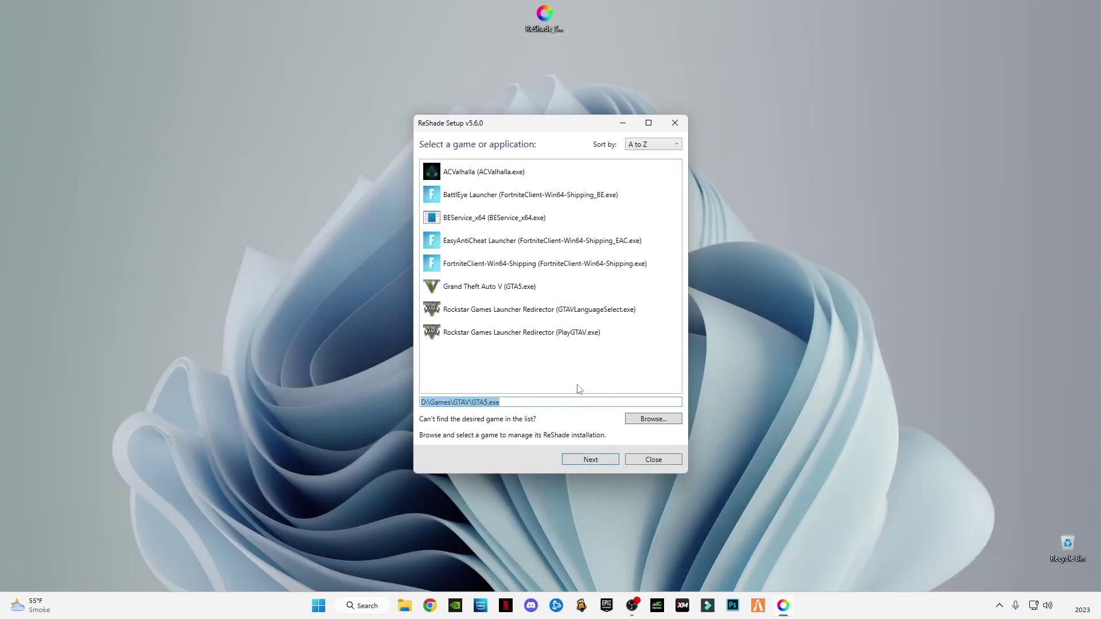
left_click(590, 459)
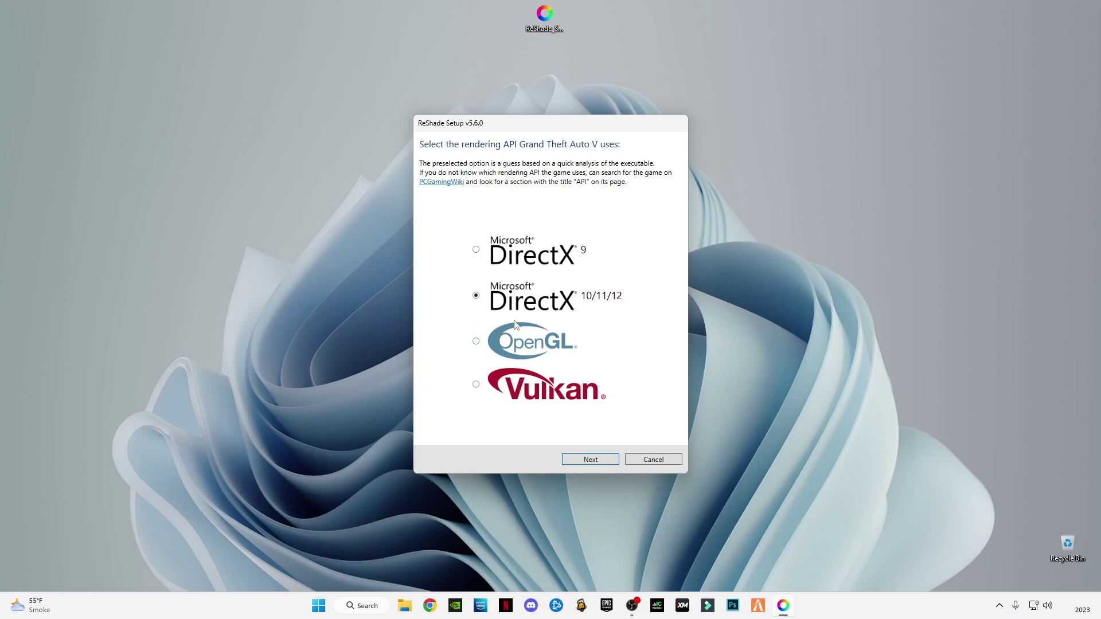
Install ReShade with DirectX 10/11/12, no preset and the default effect packages, then launch FiveM.
left_click(589, 461)
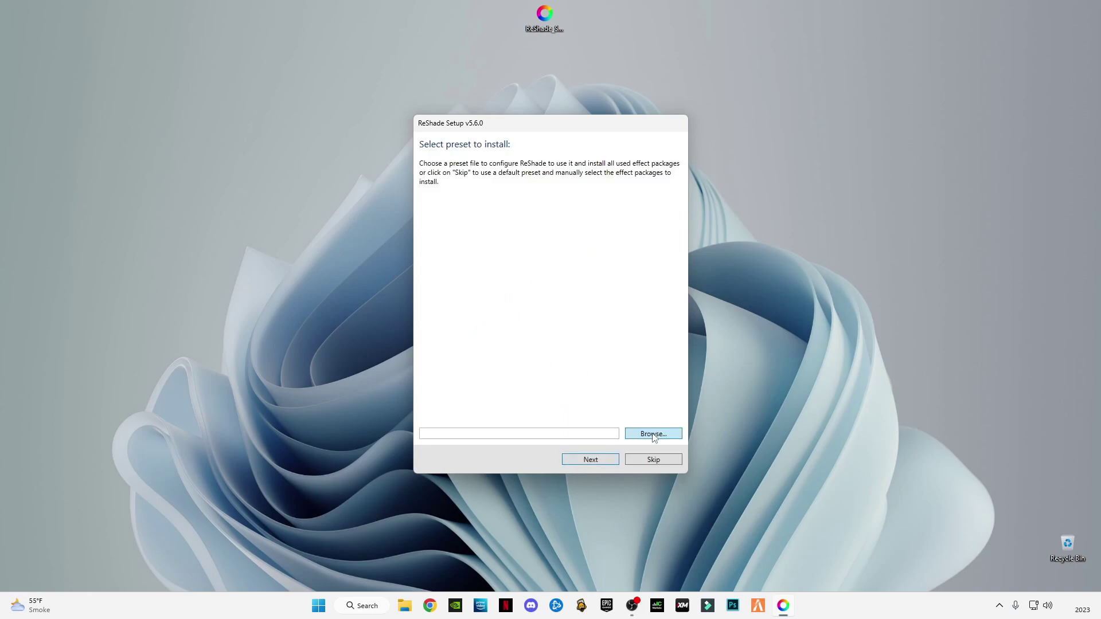
left_click(654, 460)
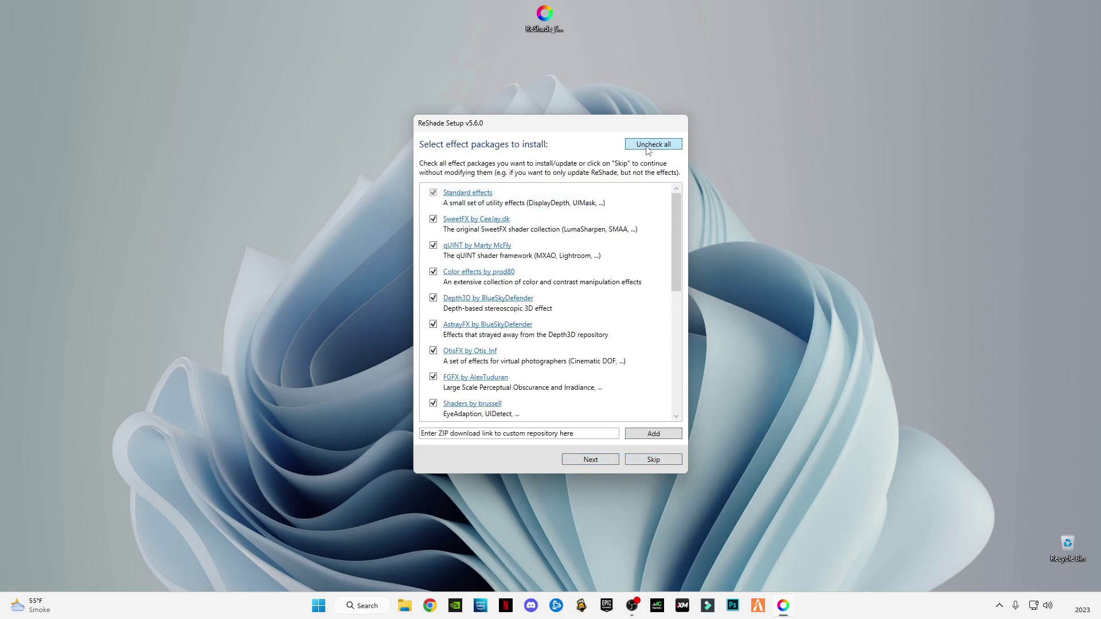
scroll(548, 258, "down", 5)
scroll(548, 230, "up", 5)
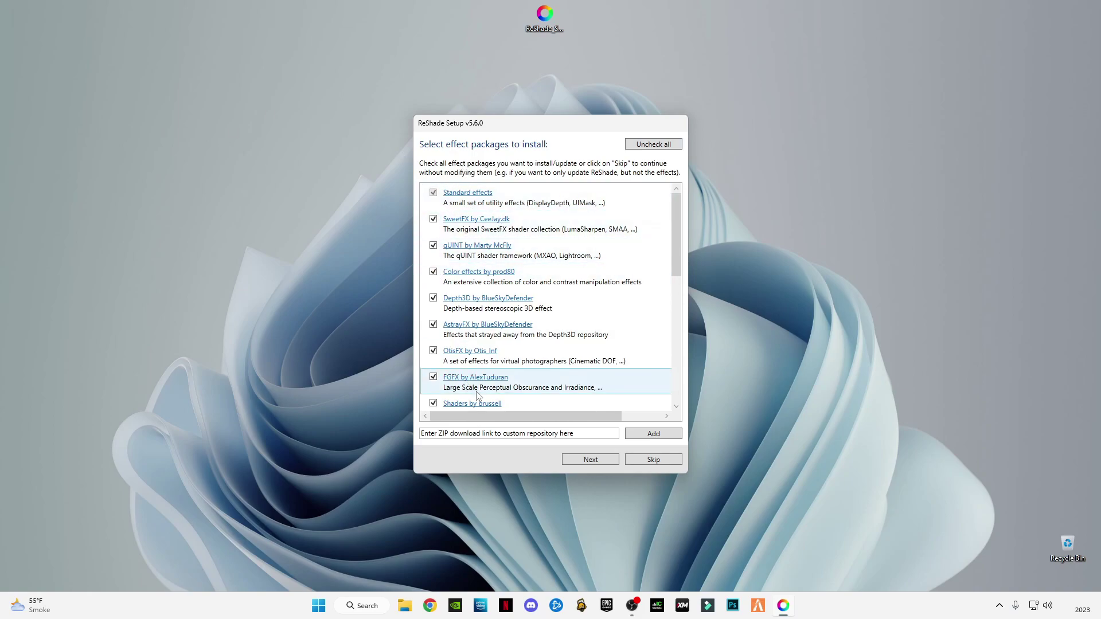
left_click(599, 459)
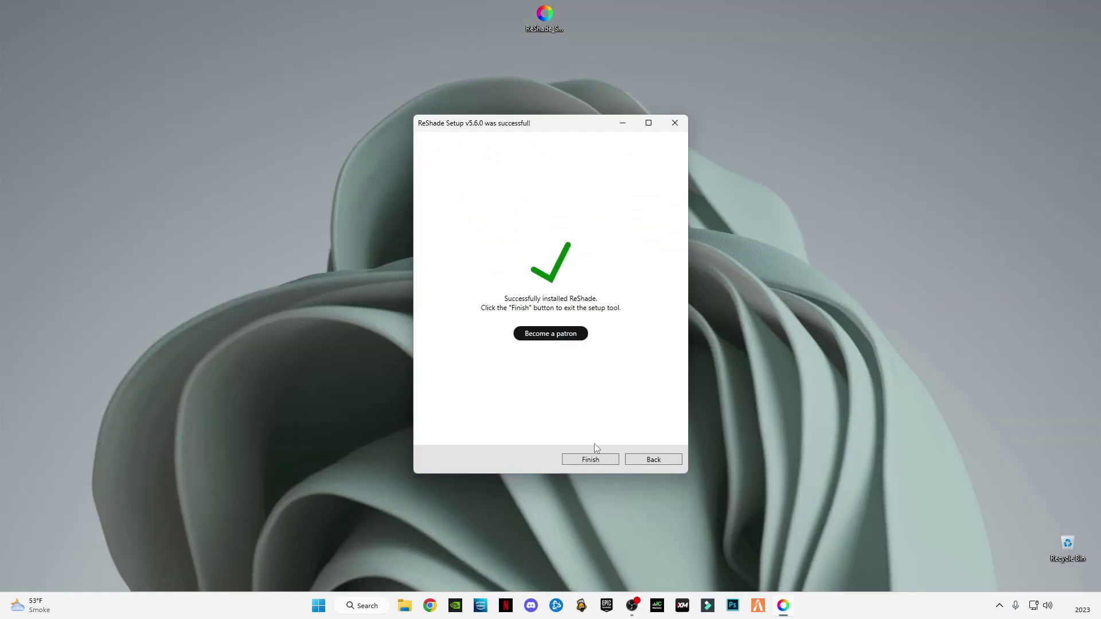
left_click(590, 459)
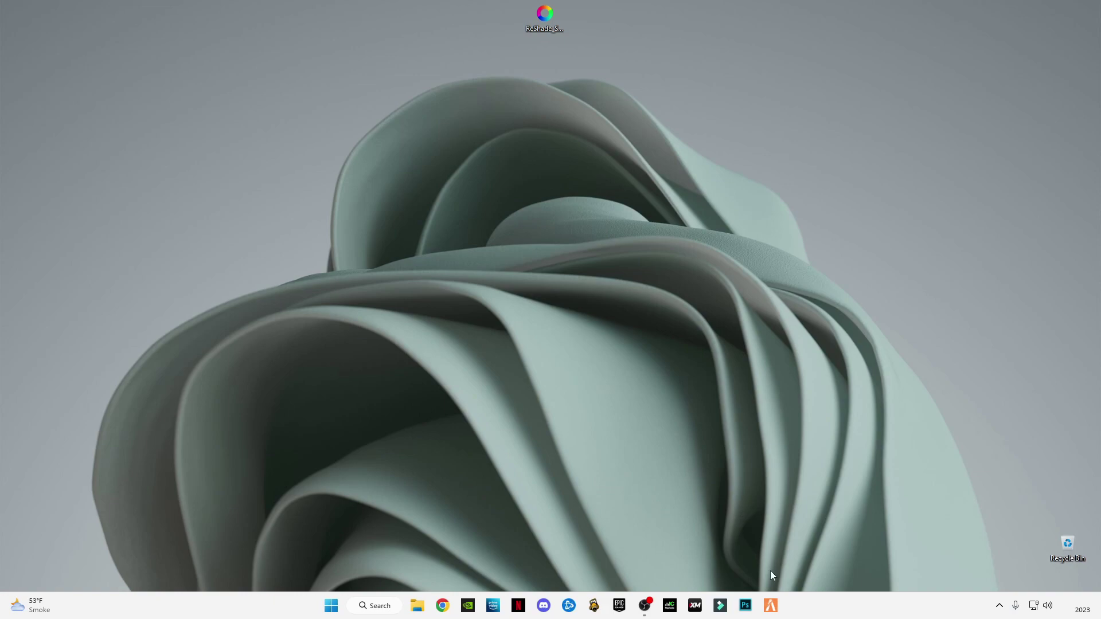
left_click(770, 606)
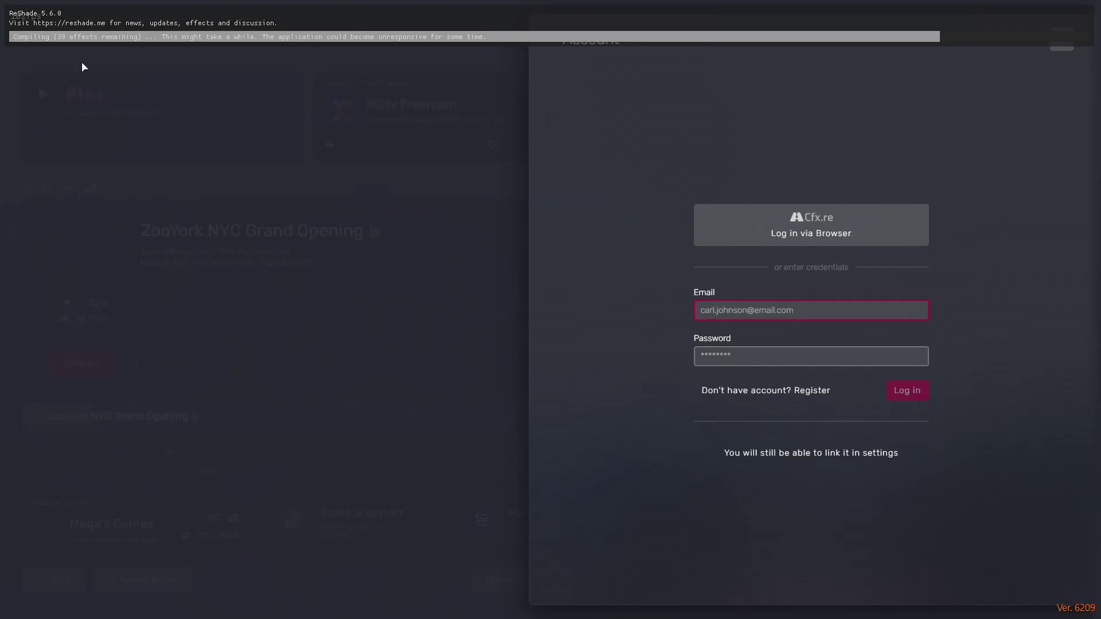
Close the account login panel and connect to the XCity Freeroam server.
left_click(1065, 54)
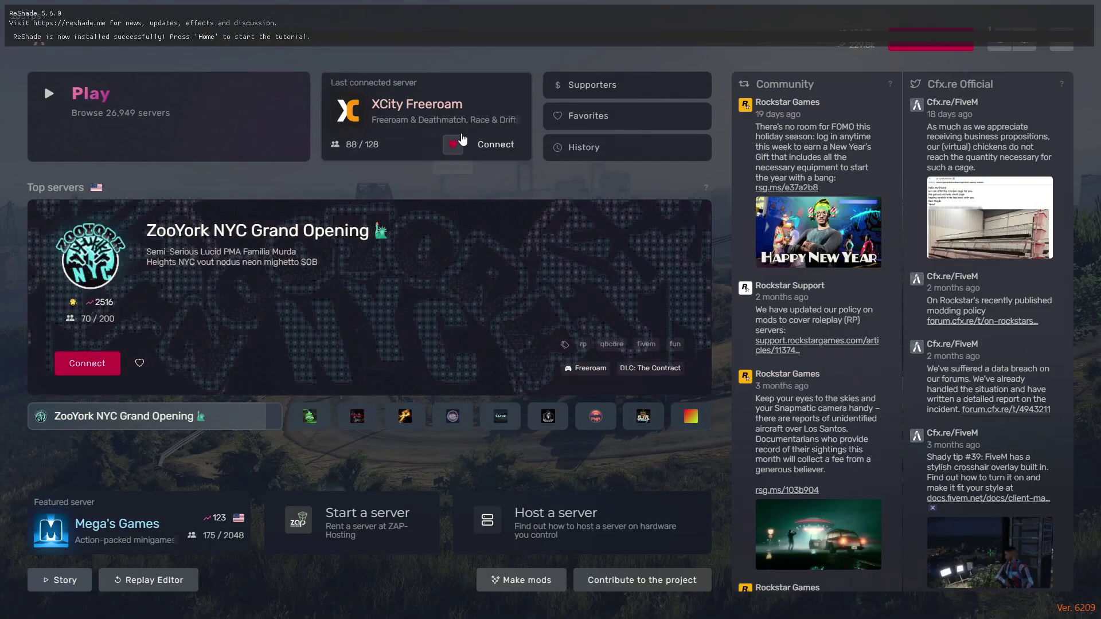
left_click(491, 144)
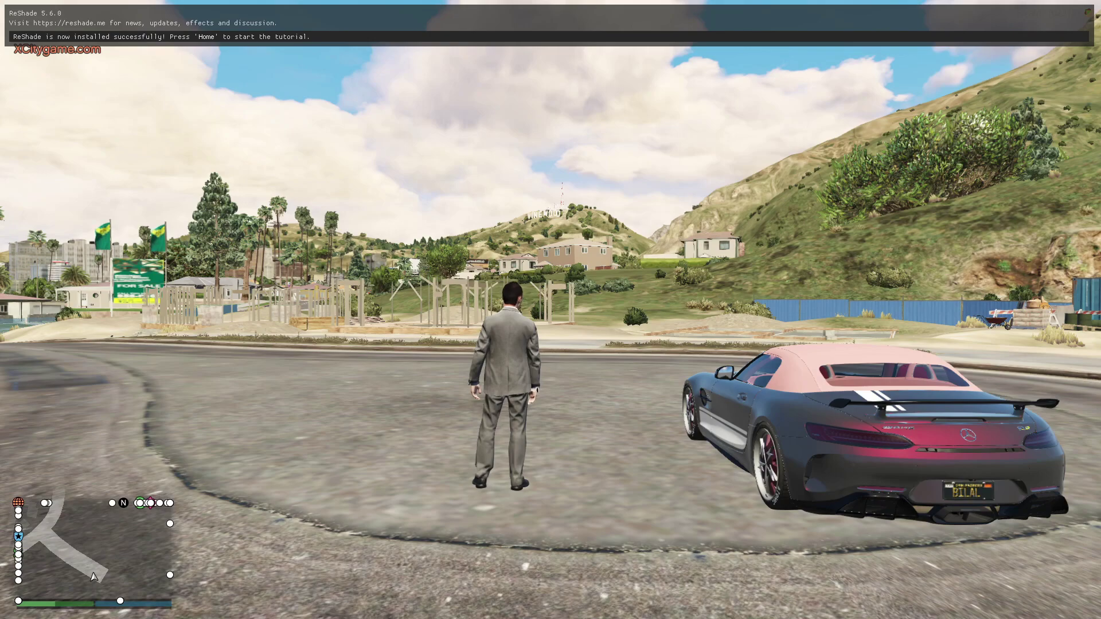
Open the ReShade overlay with Home and finish the first-run tutorial.
key("Home")
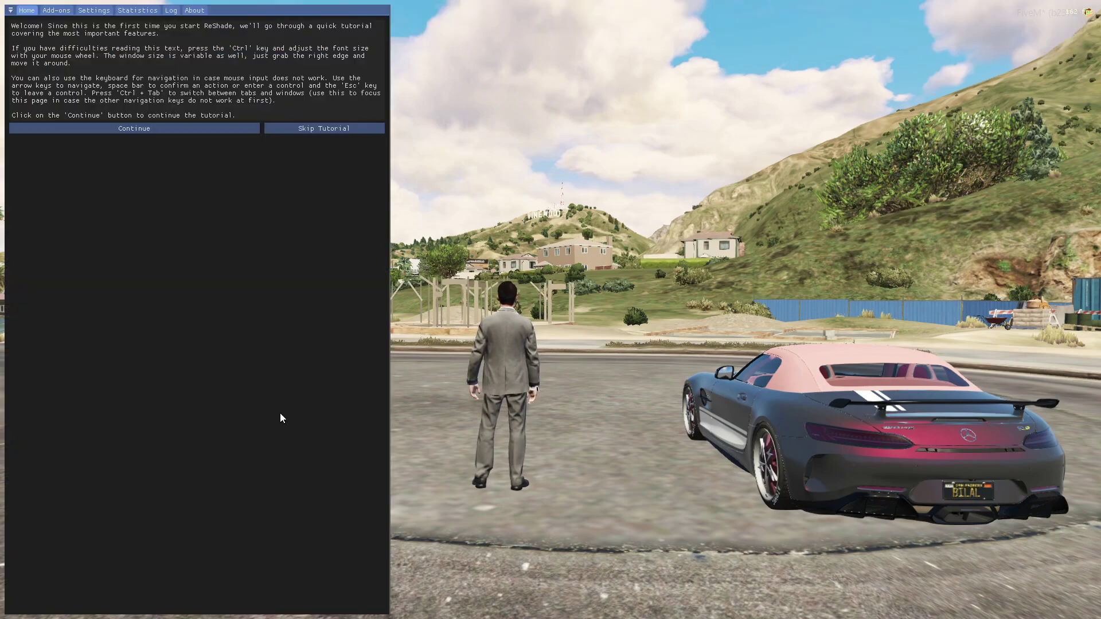
left_click(133, 125)
left_click(209, 143)
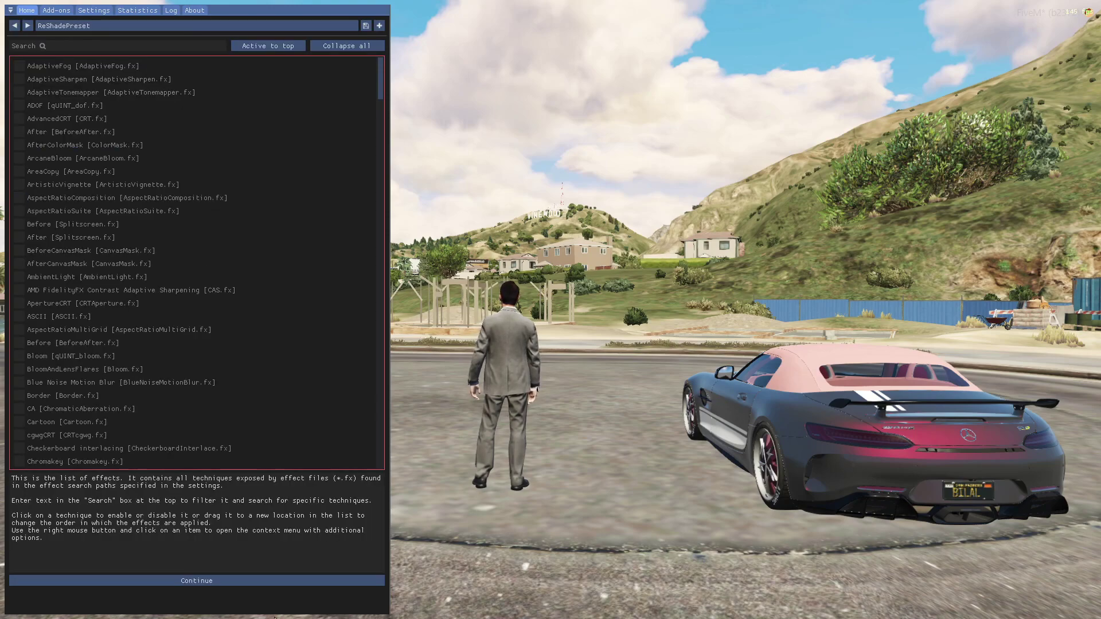
left_click(281, 581)
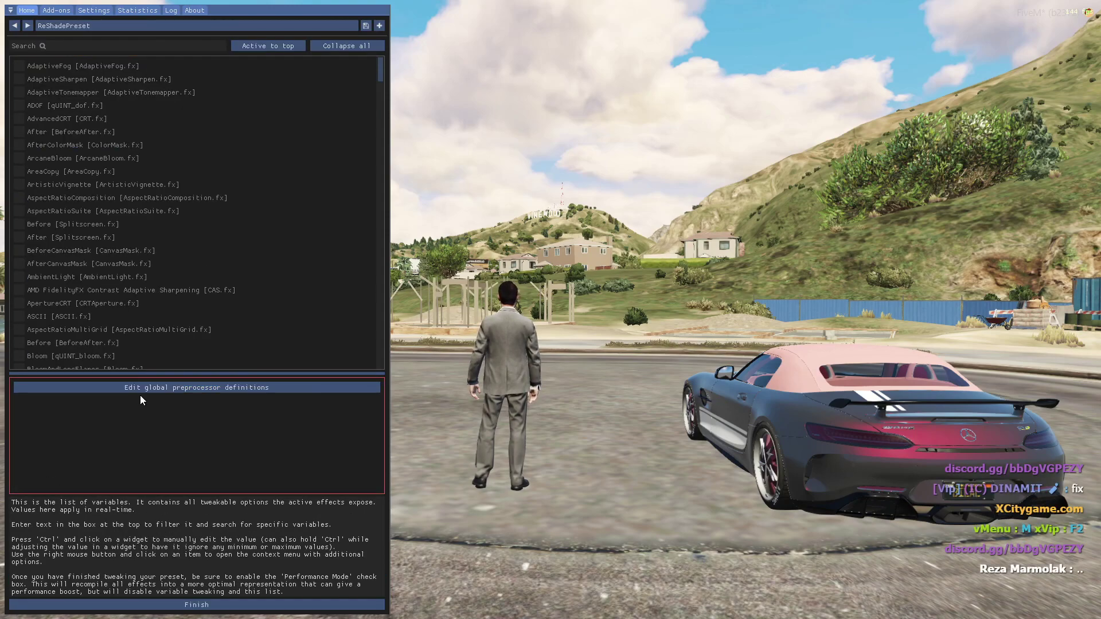
left_click(196, 605)
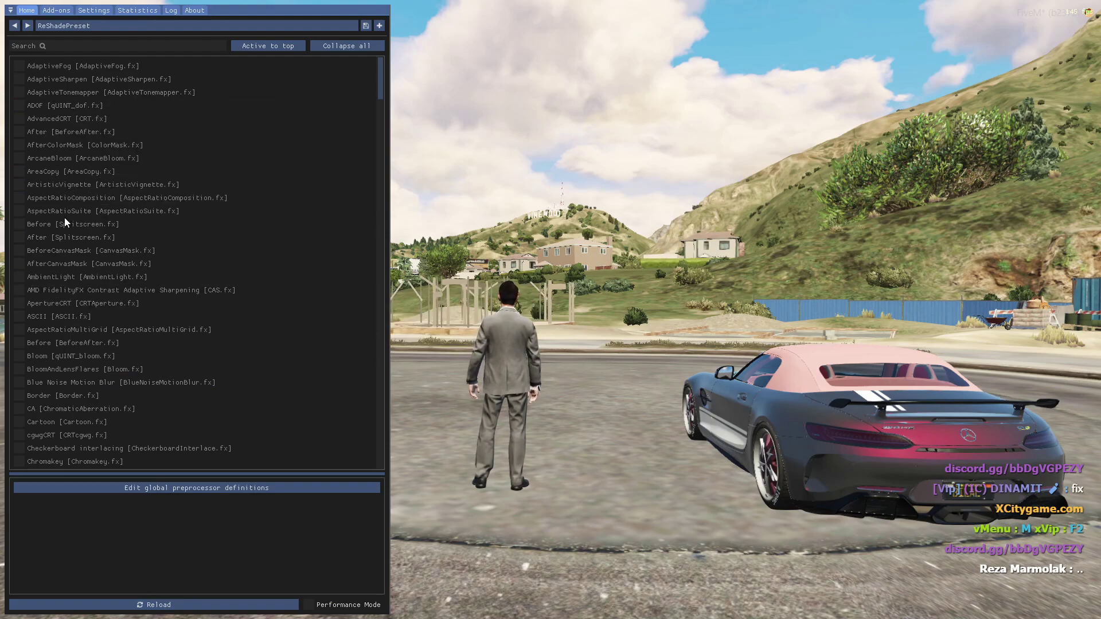
Briefly preview After Splitscreen and Blue Noise Motion Blur, switching each back off.
left_click(33, 240)
left_click(32, 241)
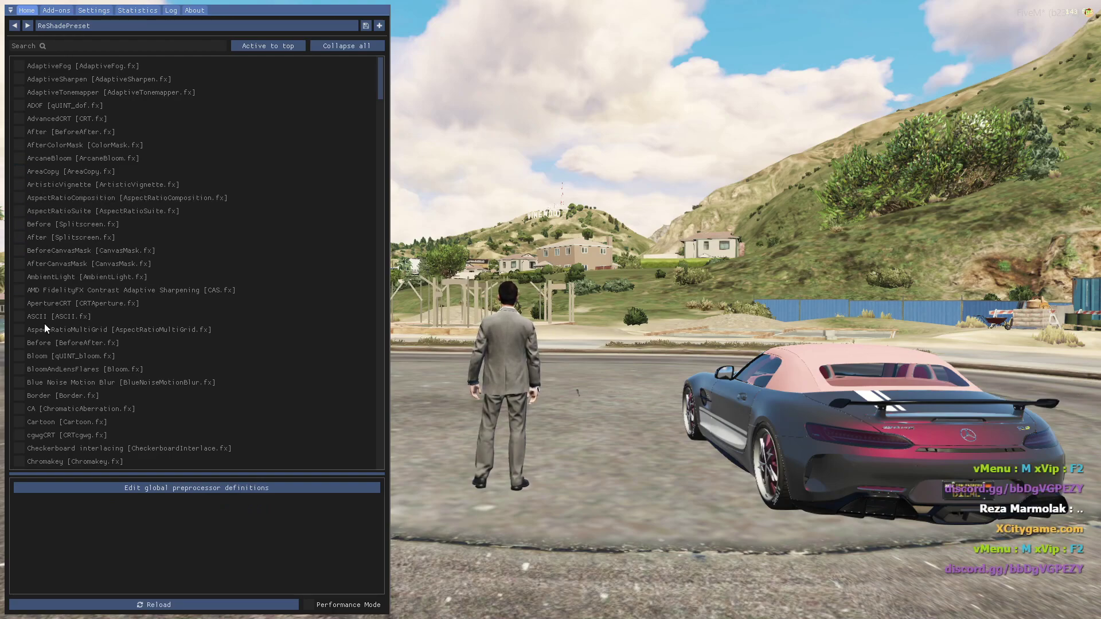
left_click(19, 382)
left_click(20, 383)
scroll(47, 391, "down", 2)
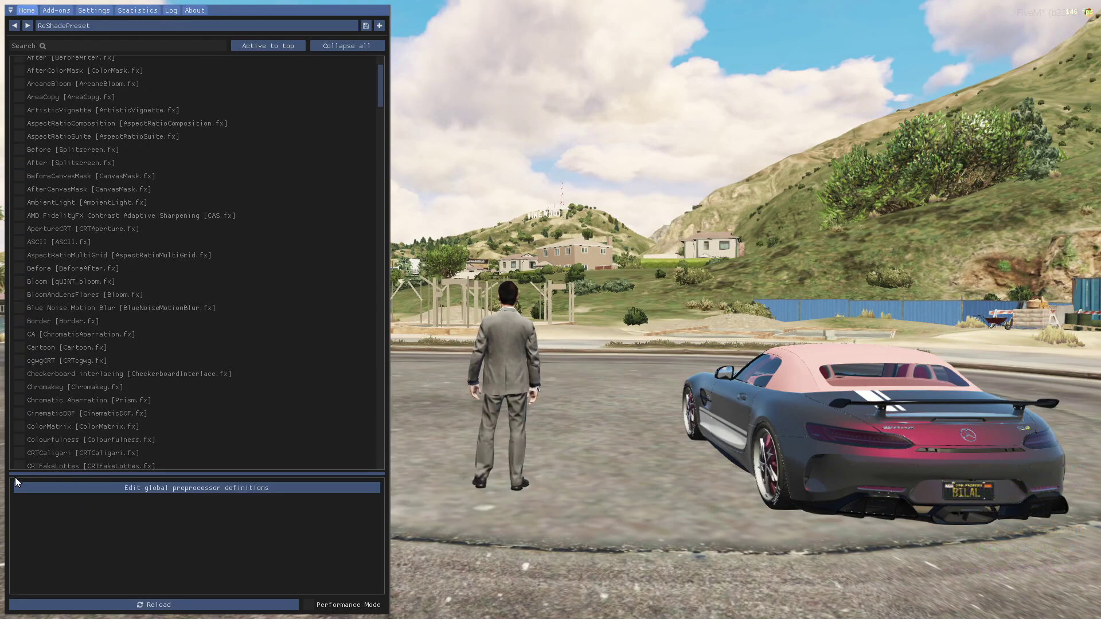
Preview CRTCaligari, Colourfulness, ColorMatrix and Cartoon, leaving all of them off.
left_click(19, 453)
left_click(19, 453)
left_click(18, 440)
left_click(18, 439)
left_click(19, 427)
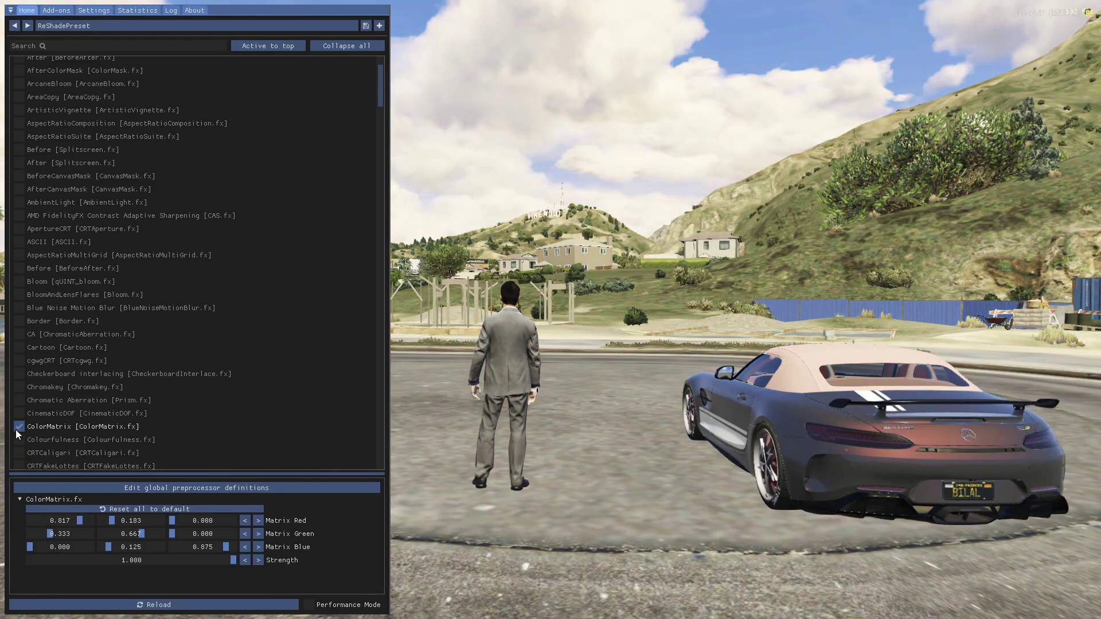
left_click(18, 426)
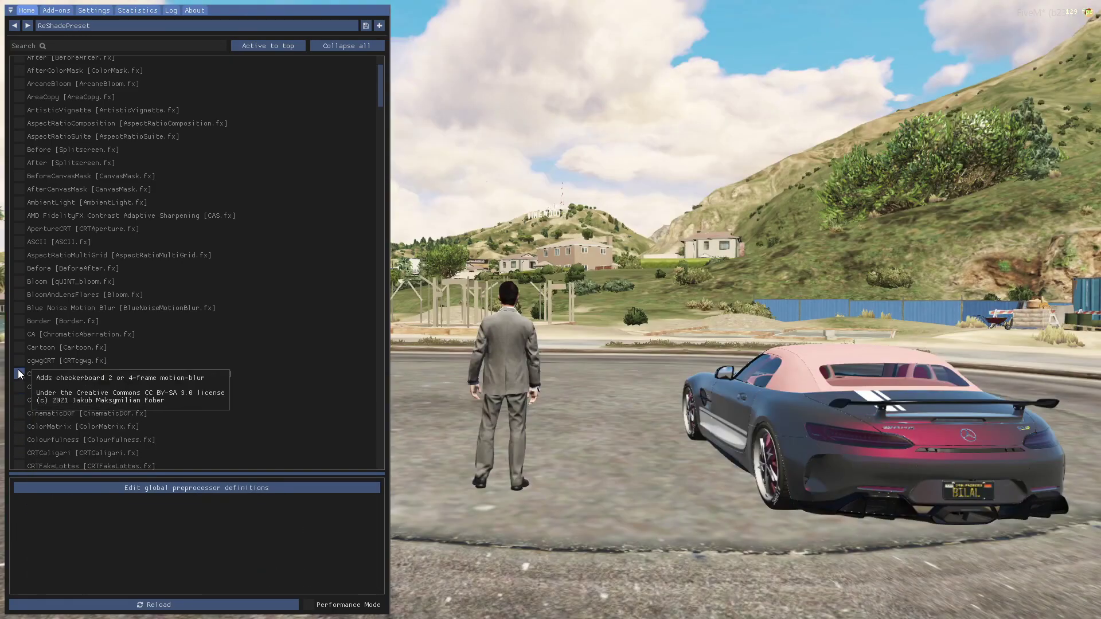
left_click(19, 347)
left_click(20, 348)
scroll(54, 360, "up", 1)
scroll(54, 363, "up", 1)
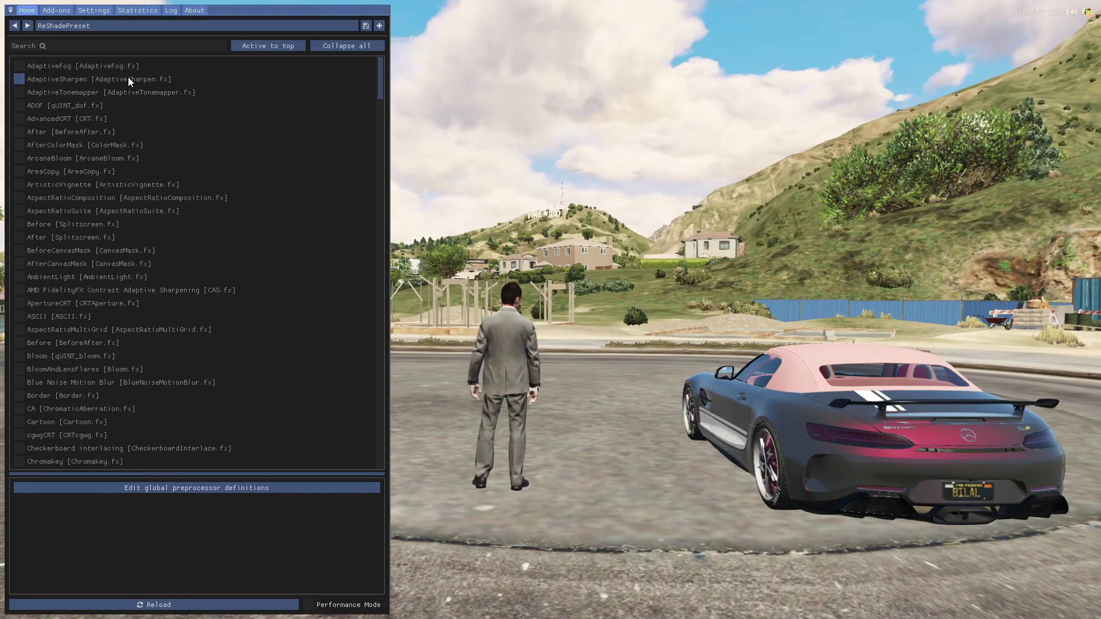
Filter the effects list with the search term 'col'.
type("se")
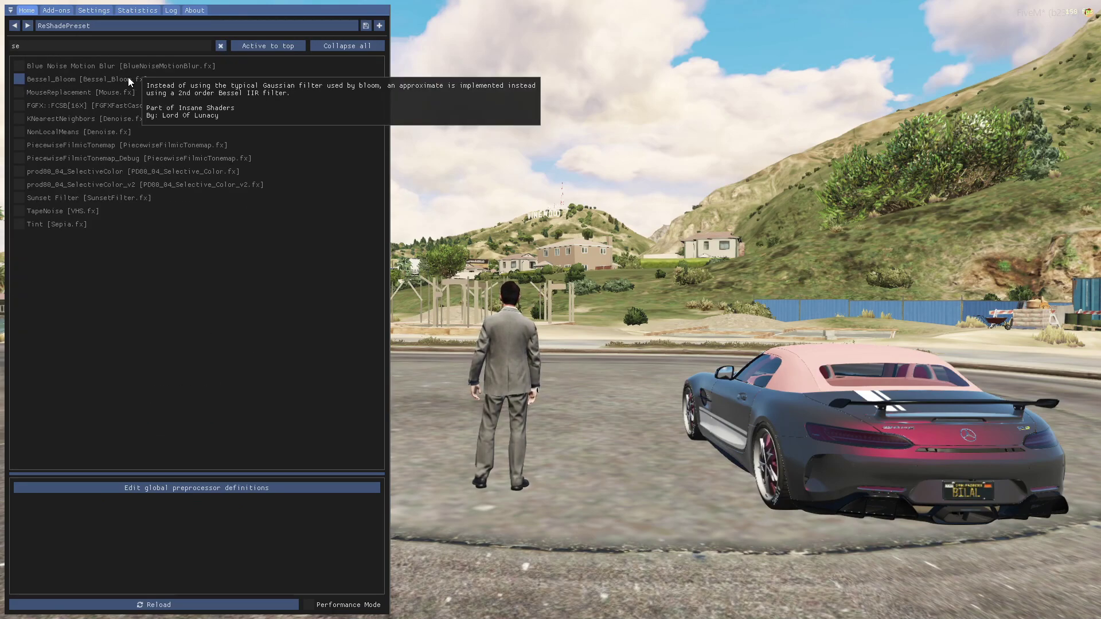
key("BackSpace")
key("BackSpace")
type("coll")
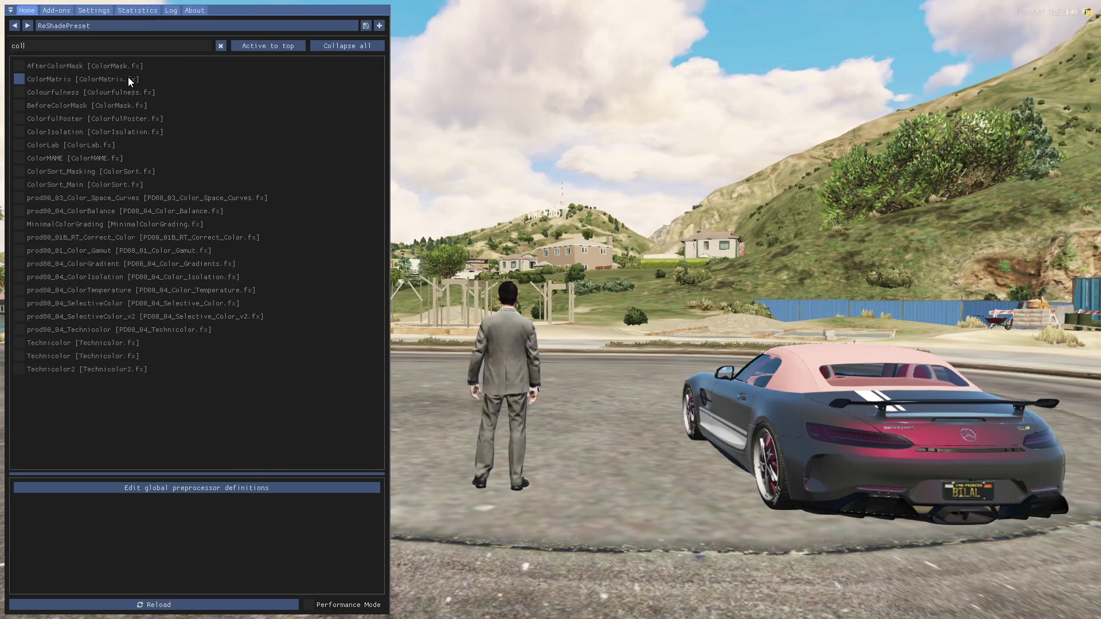
key("BackSpace")
Preview Colourfulness, ColorfulPoster and two other colour effects, switching each back off.
left_click(19, 92)
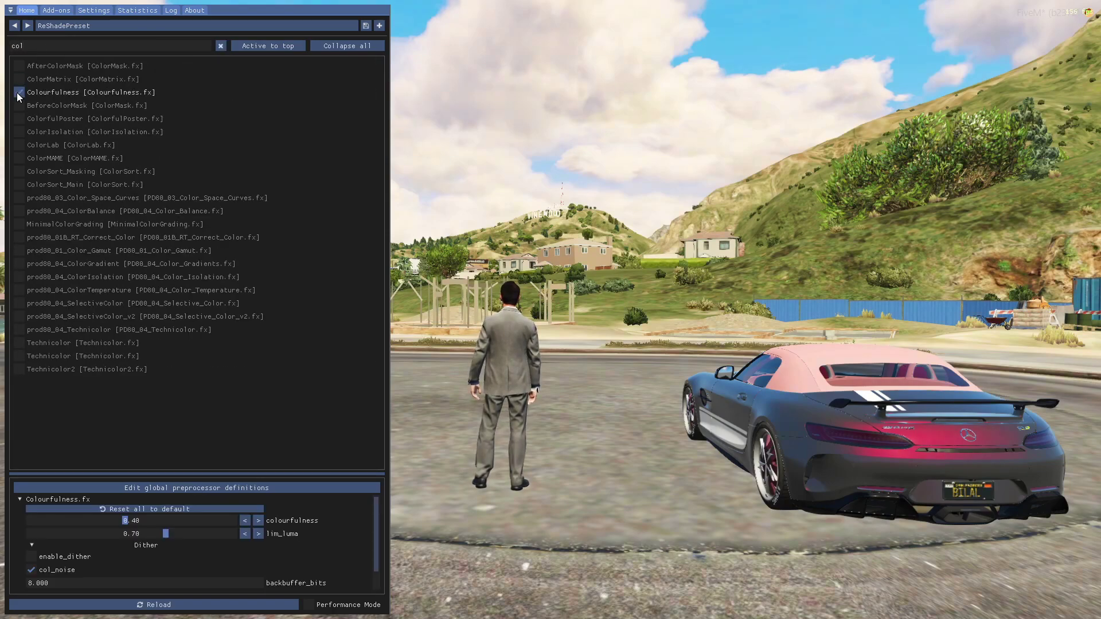
left_click(18, 92)
left_click(21, 119)
left_click(20, 121)
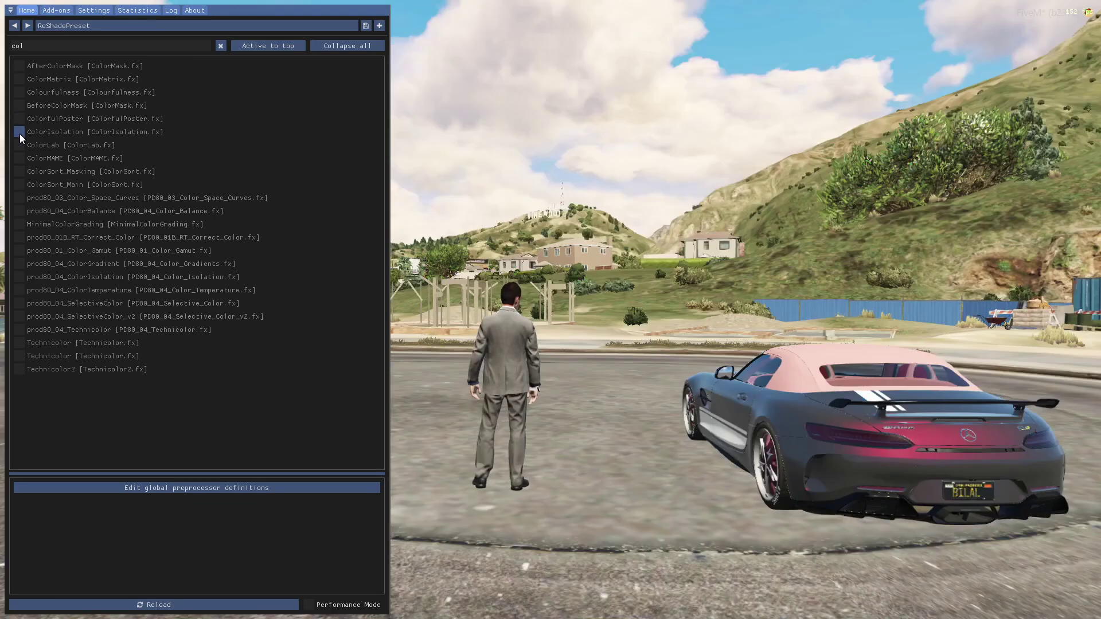
left_click(18, 144)
left_click(19, 144)
left_click(18, 132)
left_click(19, 132)
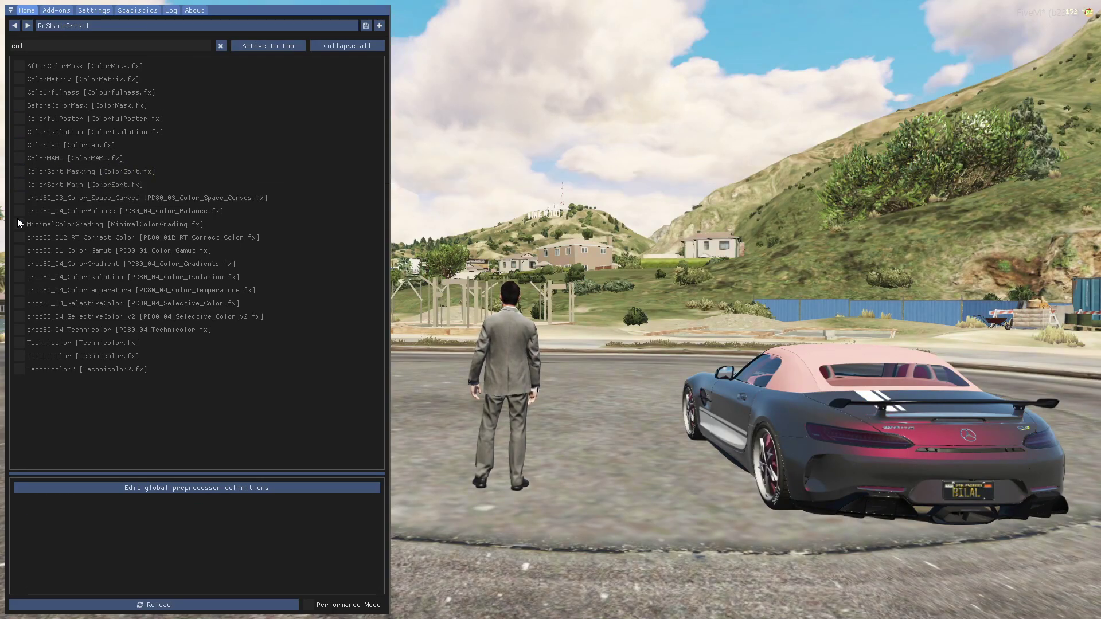
left_click(20, 343)
left_click(20, 343)
left_click(19, 356)
left_click(20, 357)
Enable Technicolor2, leave AfterColorMask and ColorMatrix off, and set Brightness to 1.258.
left_click(21, 367)
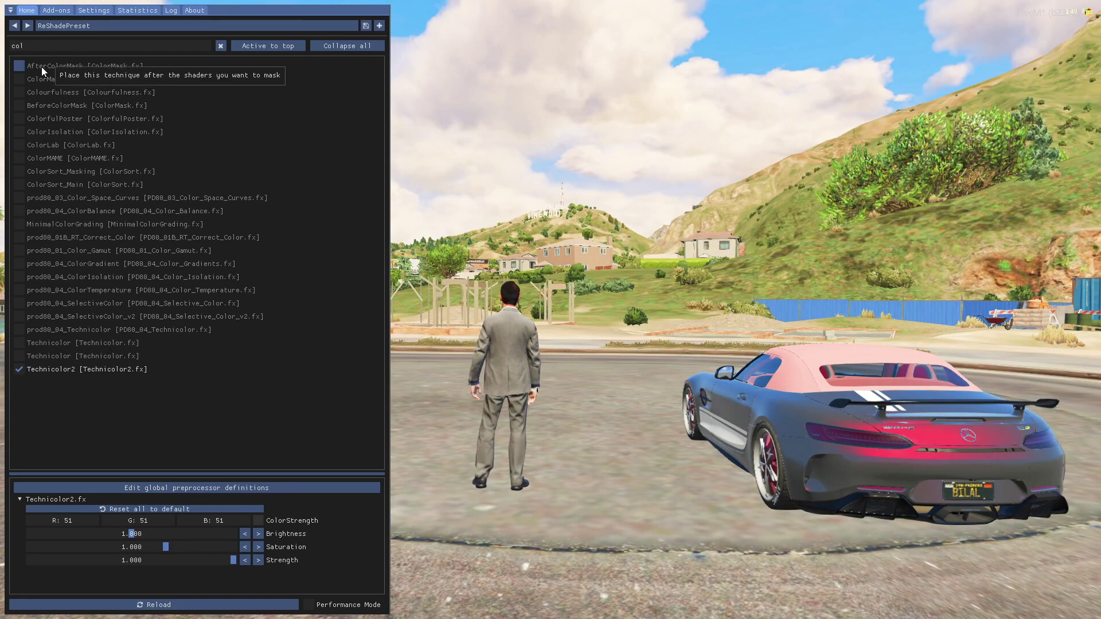
left_click(20, 66)
left_click(19, 65)
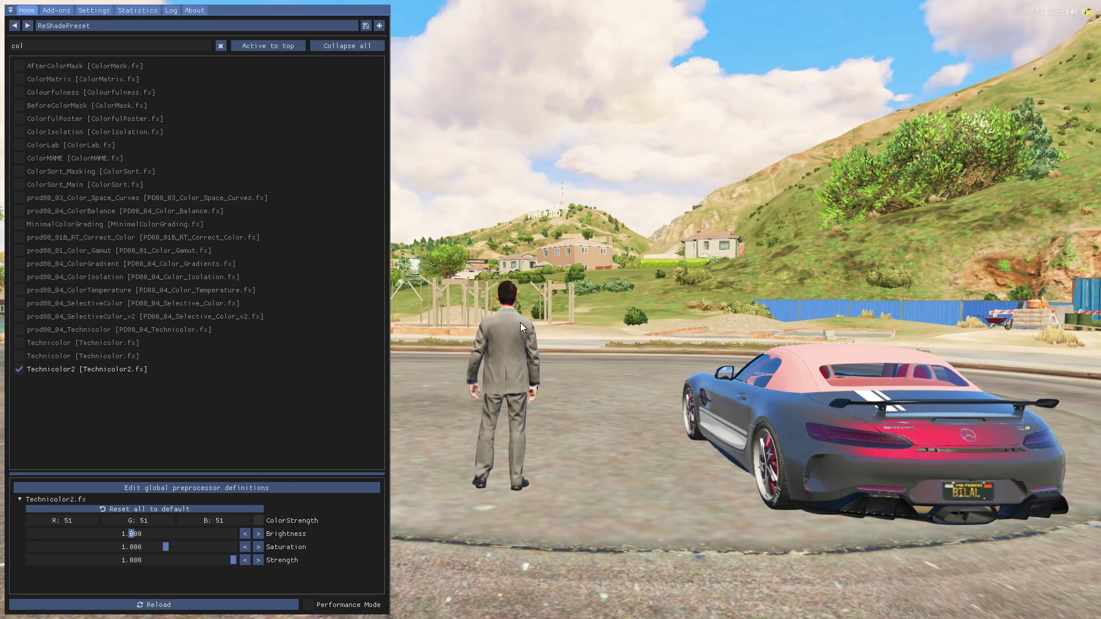
left_click(21, 70)
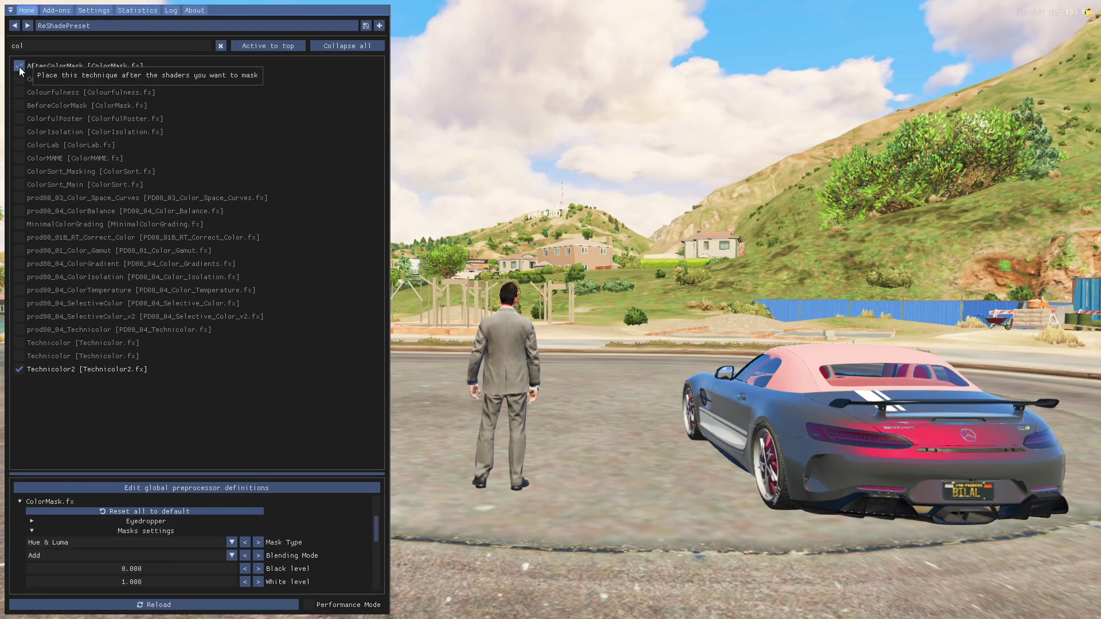
left_click(20, 66)
left_click(21, 79)
left_click(20, 79)
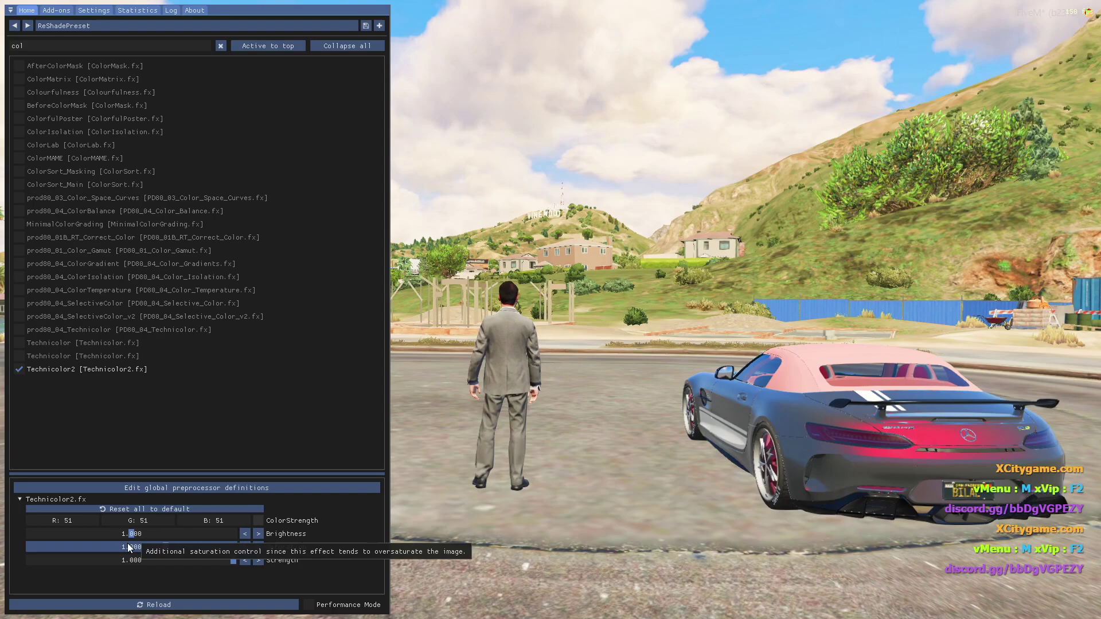
left_click_drag(132, 534, 170, 554)
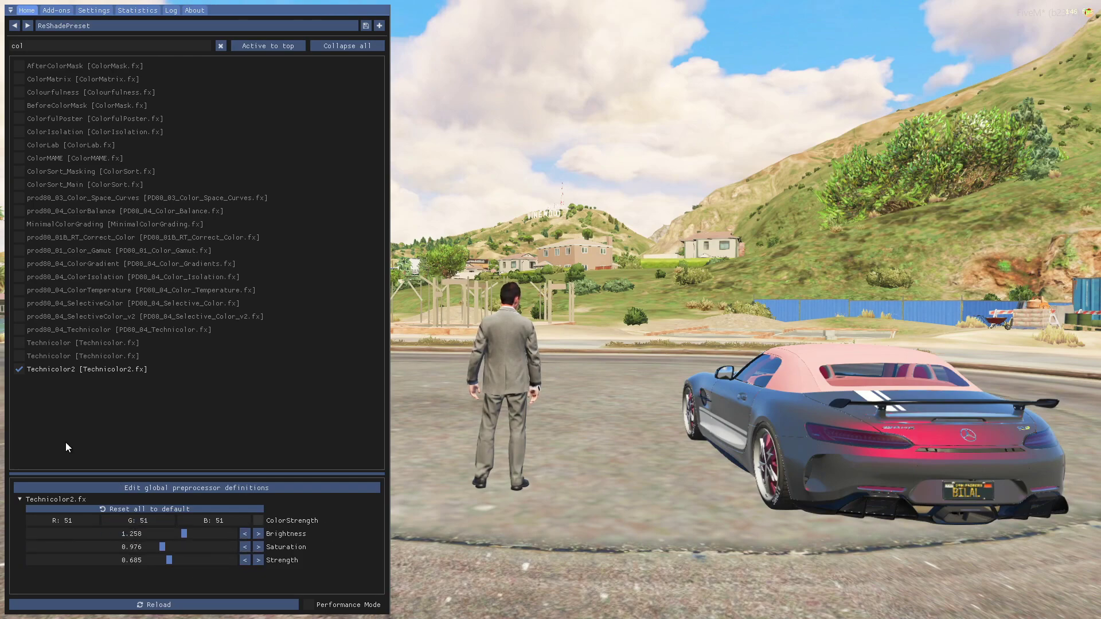